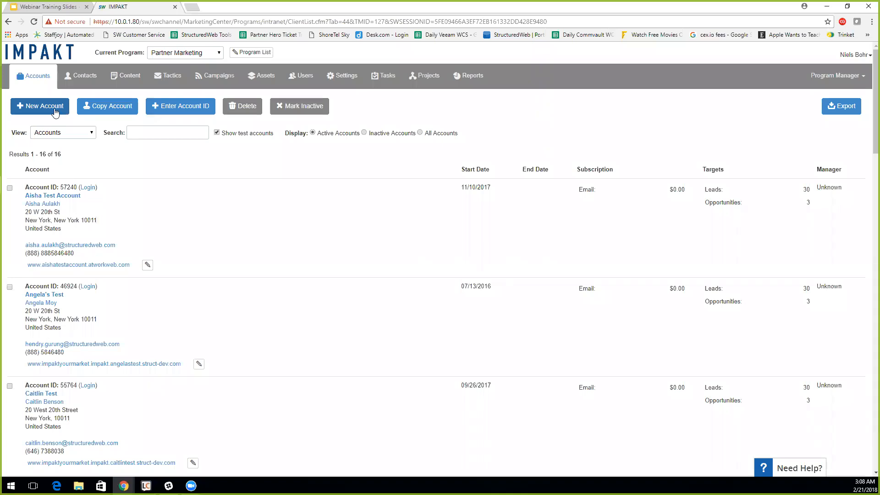
- Start a new account with company name 'Webinar Training Series'
click(54, 108)
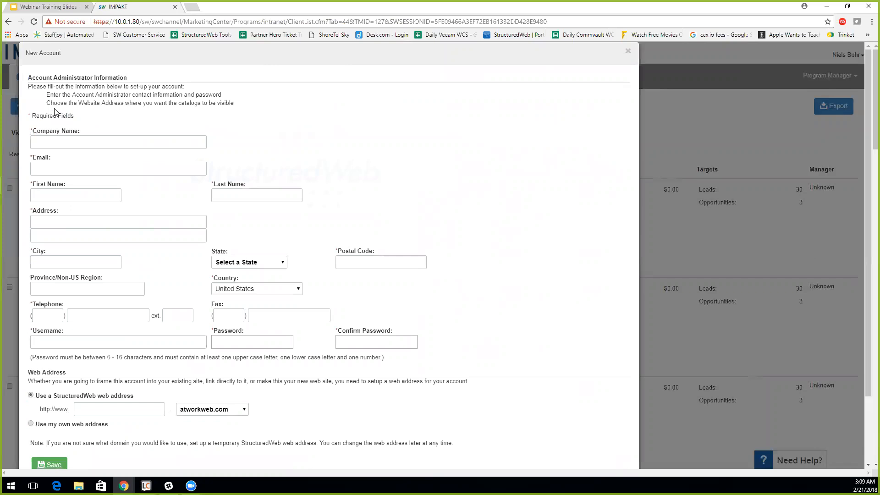
text(Webinar Traingin)
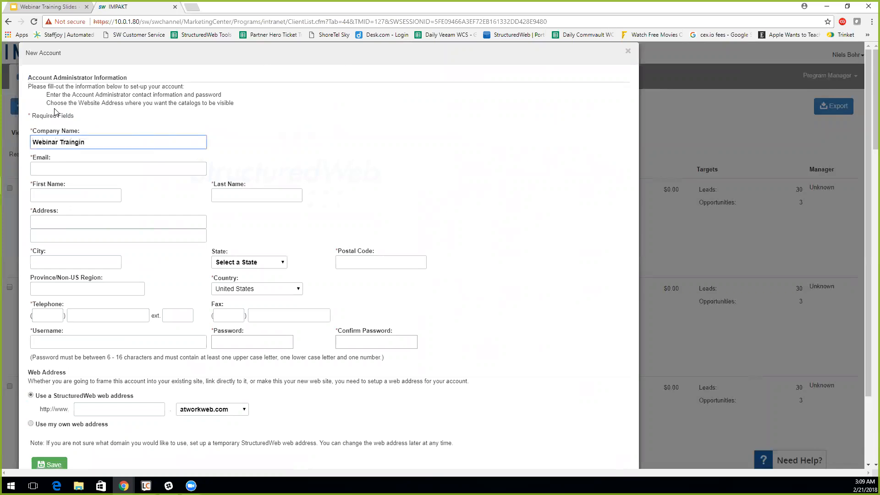
key(BackSpace)
key(BackSpace)
key(BackSpace)
text(ing Series)
- Enter the administrator's e-mail address, first name and last name
click(55, 169)
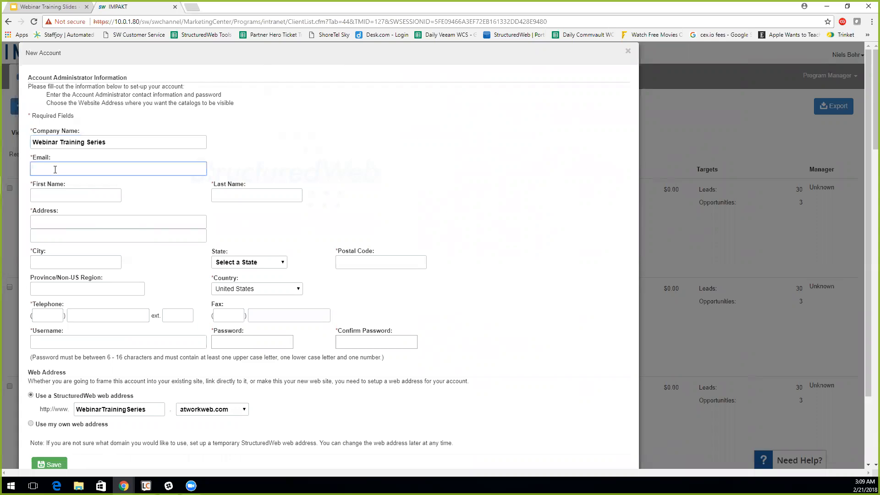
key(Tab)
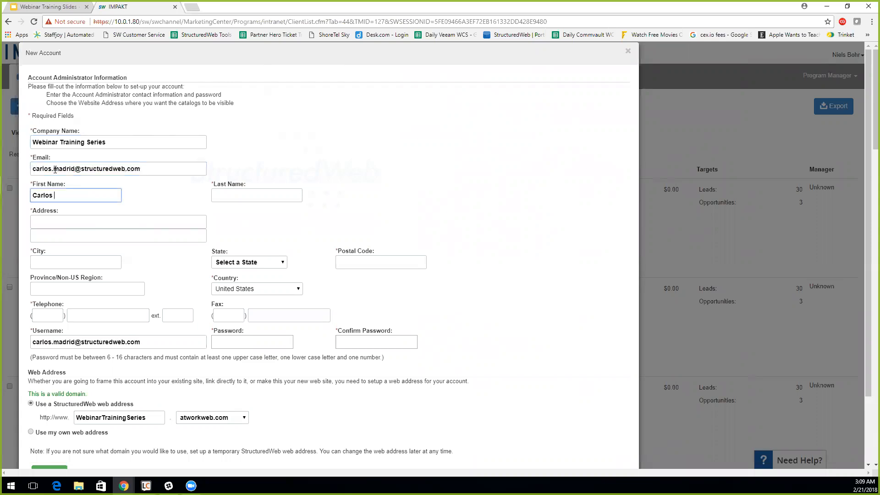
key(Tab)
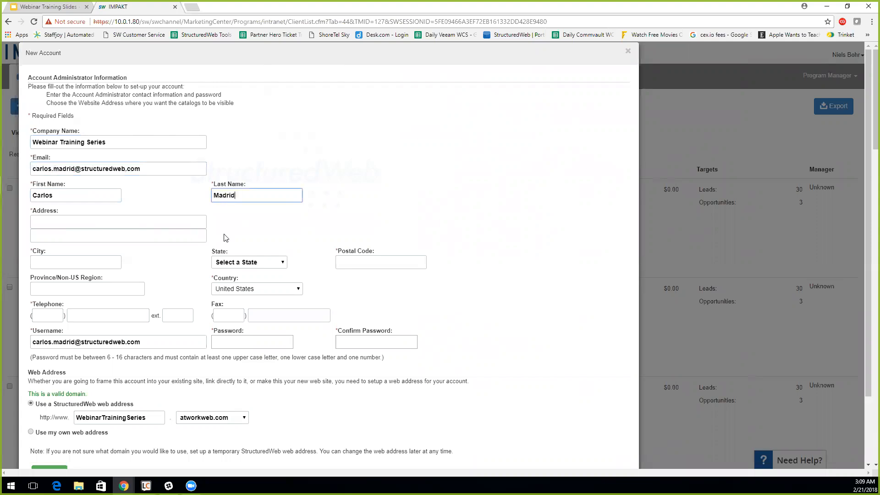
click(110, 195)
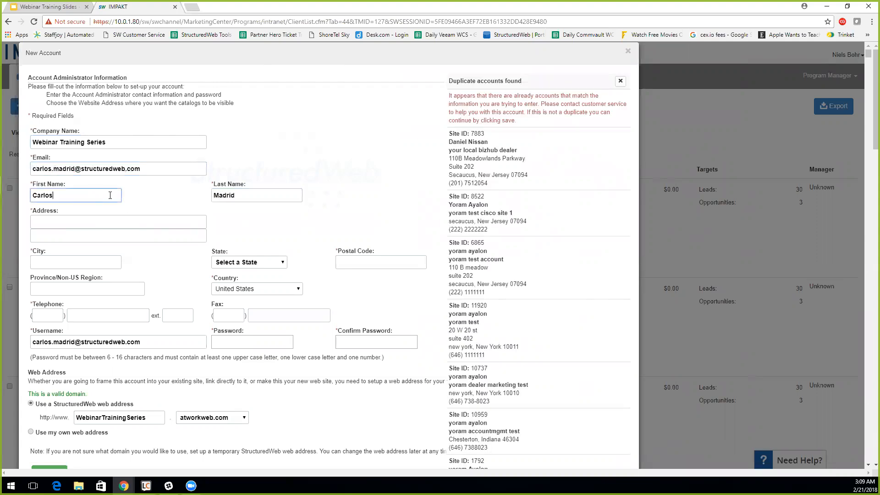
- Dismiss the duplicate-accounts warning and enter the administrator's street address
click(88, 222)
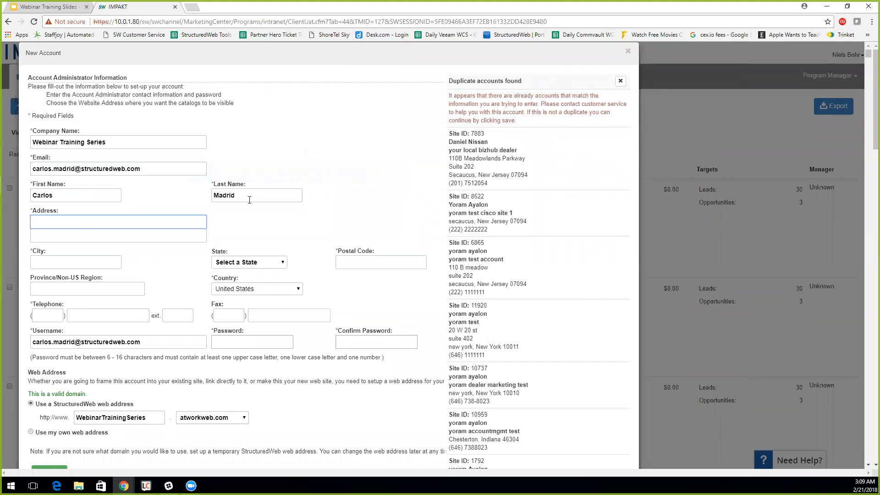
click(619, 84)
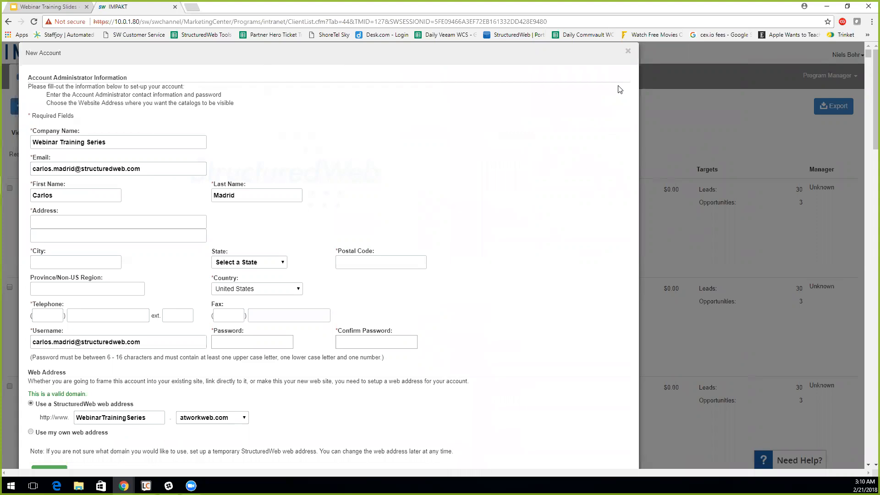
click(188, 215)
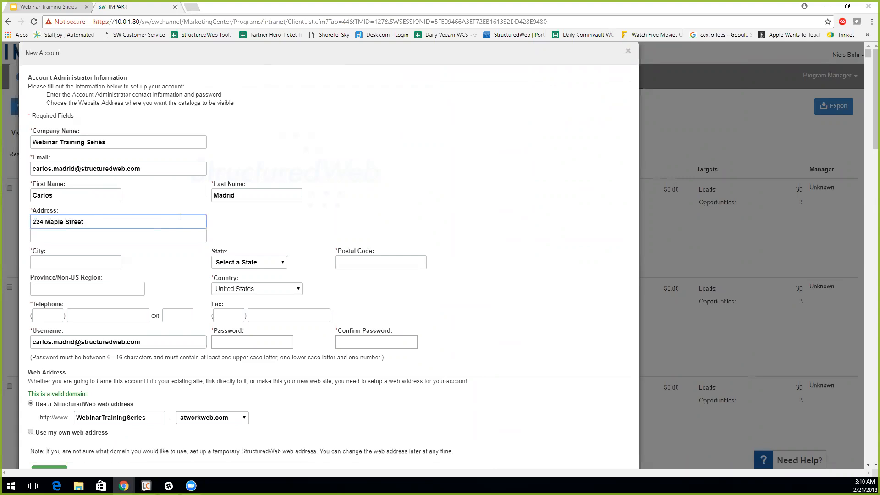
- Enter the city name in full and choose the state from the State list
click(104, 264)
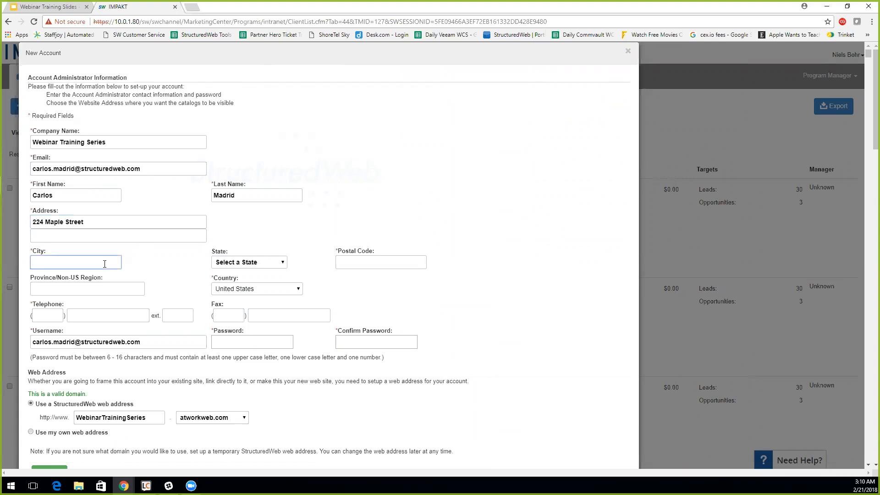
text(New York)
key(Tab)
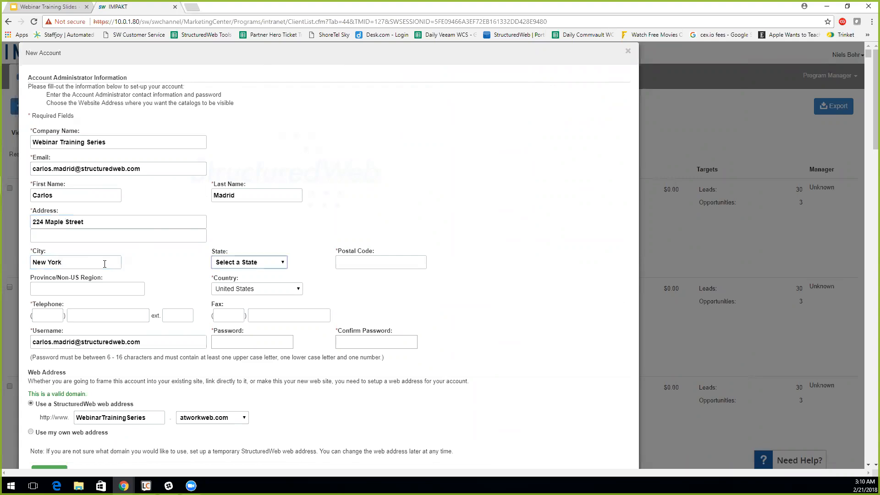
click(224, 261)
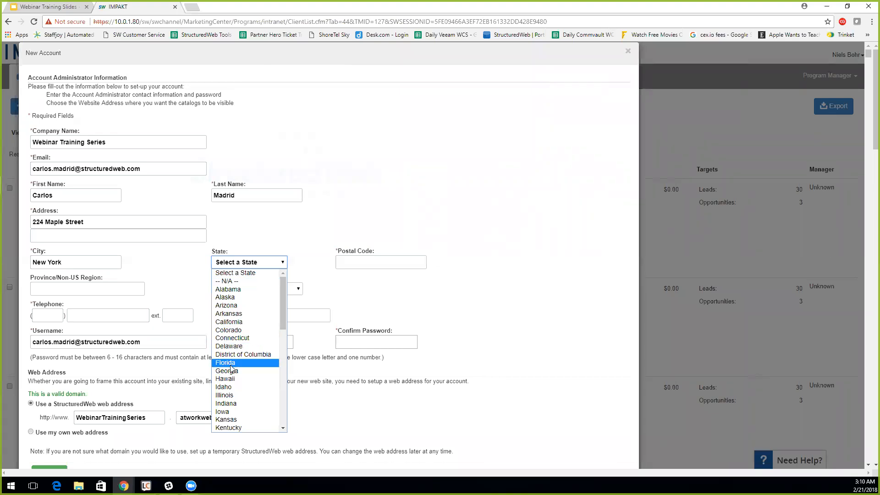
scroll(231, 367, down, 5)
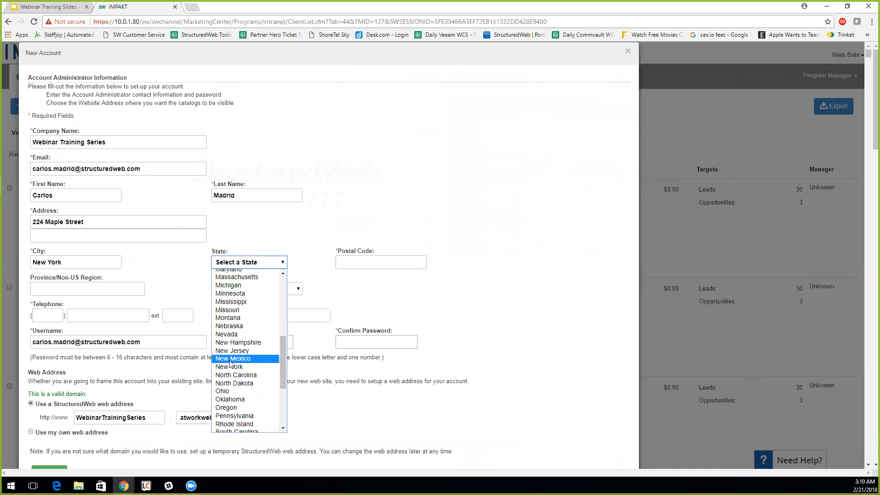
click(230, 367)
click(349, 262)
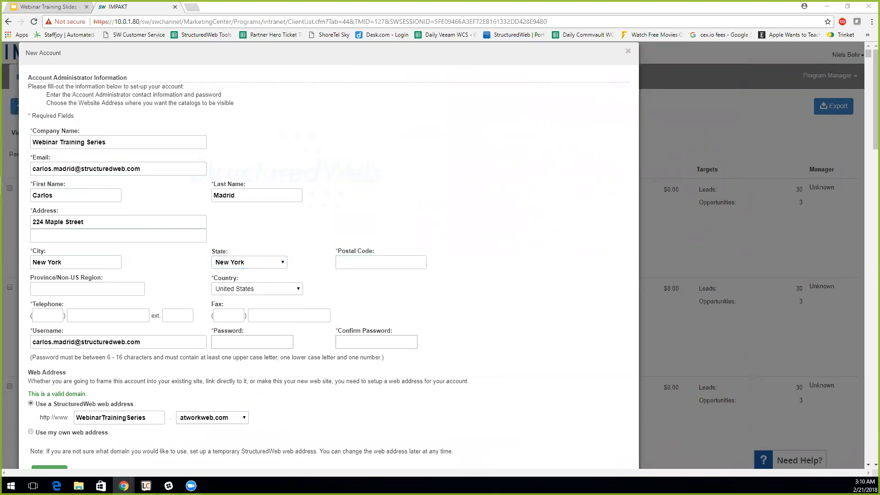
- Enter the telephone area code, main number and postal code, dismissing duplicate warnings
click(45, 316)
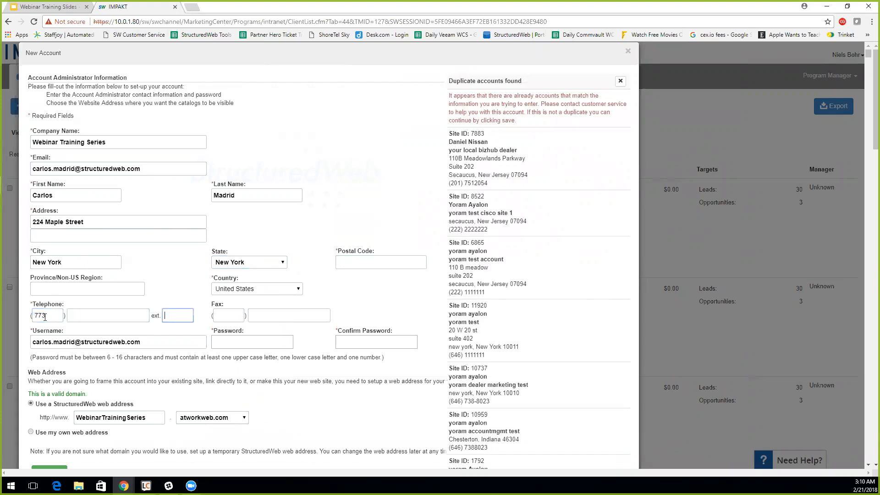
click(621, 81)
click(113, 304)
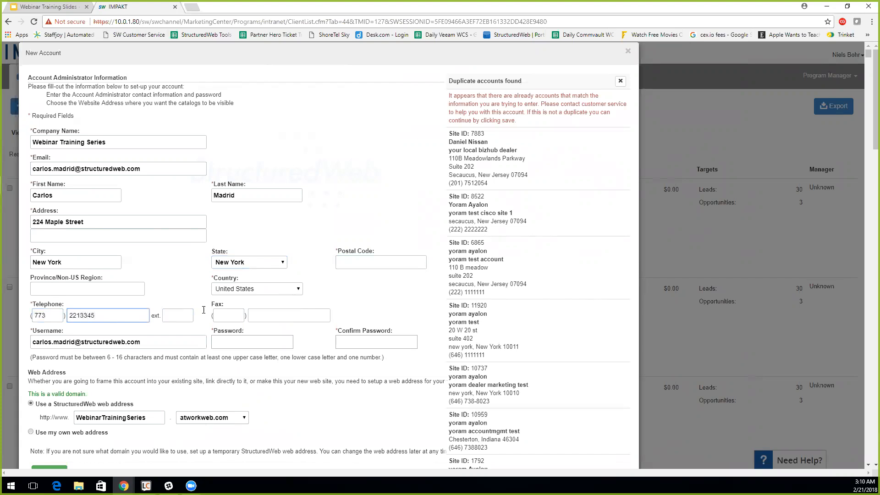
click(619, 83)
click(357, 265)
text(60639)
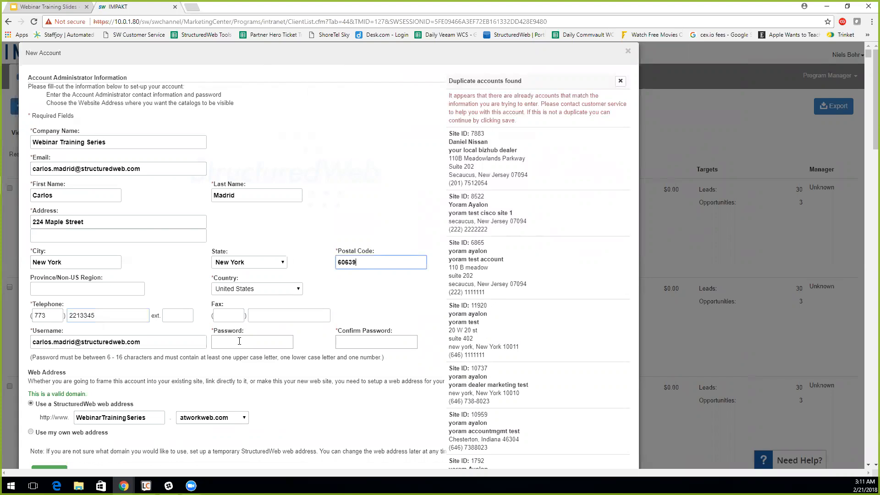
- Check the username and e-mail, set and confirm the password, and close the duplicates warning
click(141, 343)
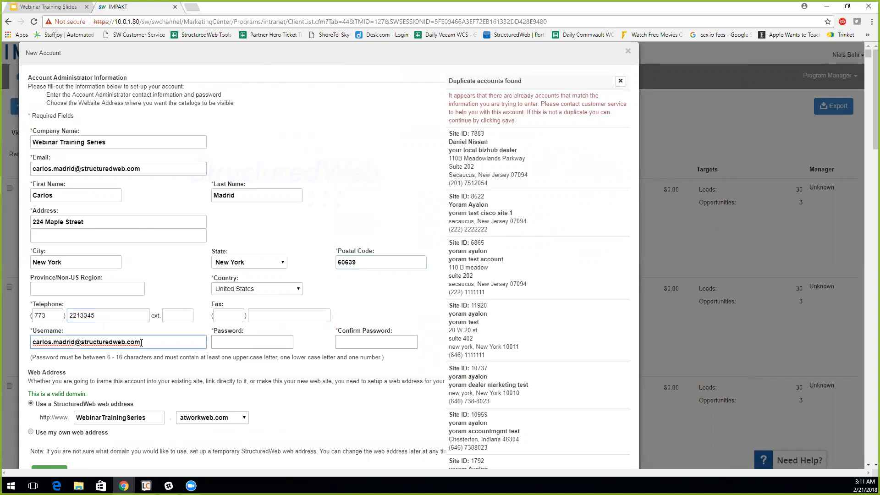
click(135, 168)
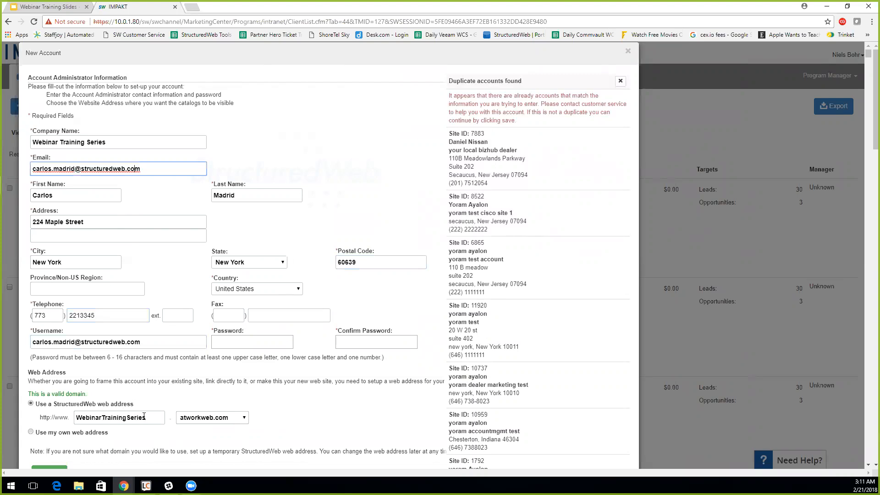
click(265, 341)
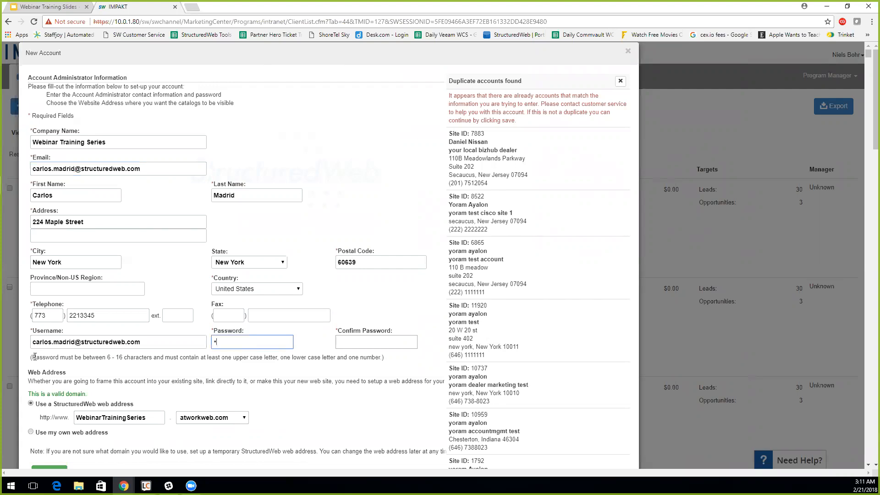
text(••••••)
key(Tab)
text(•••••••••)
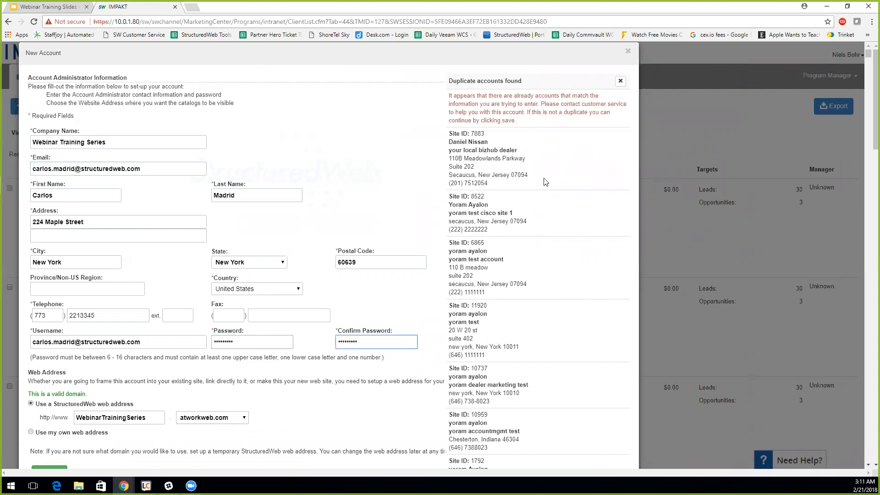
click(620, 82)
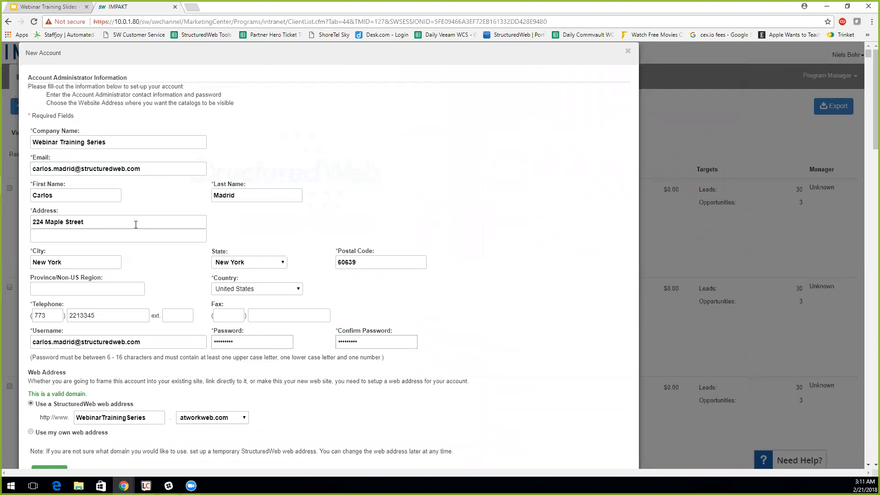
- Save the new account with no trackable campaign phone and return to the Accounts list
scroll(135, 224, down, 2)
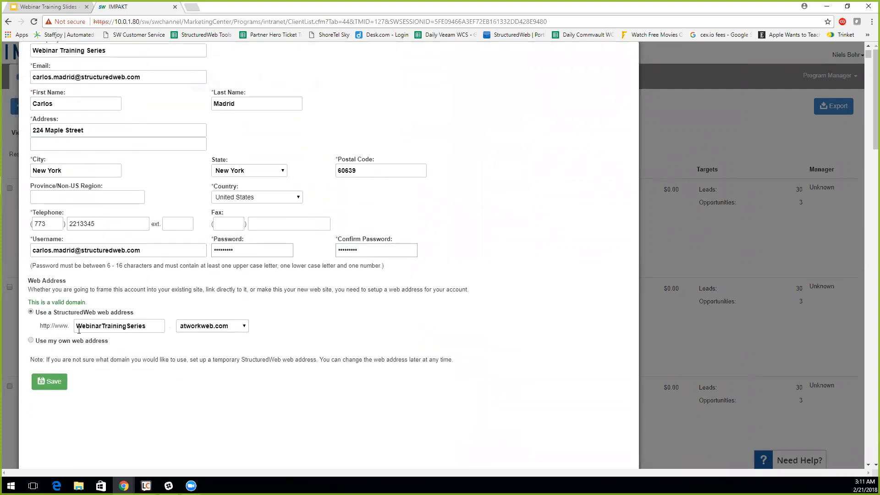
click(52, 382)
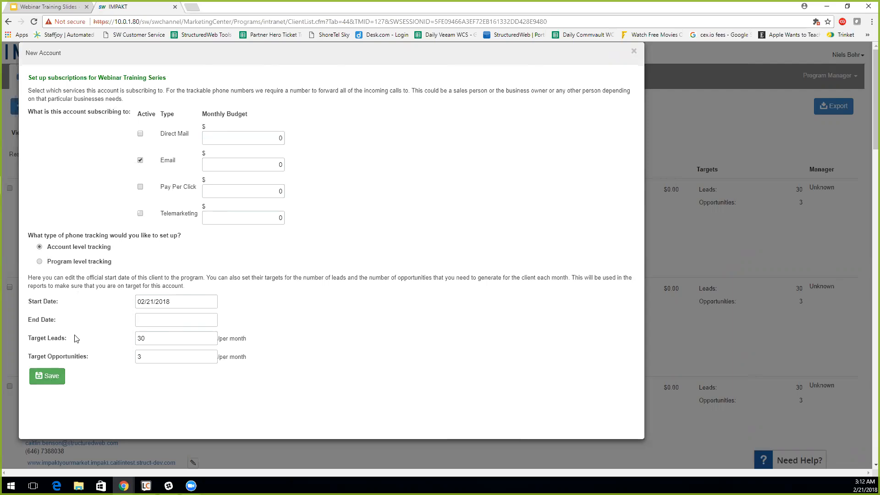
click(52, 379)
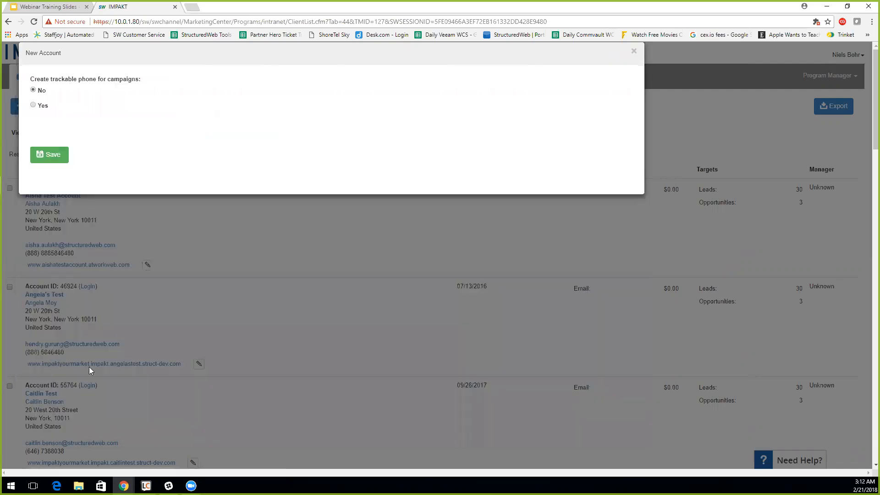
click(634, 52)
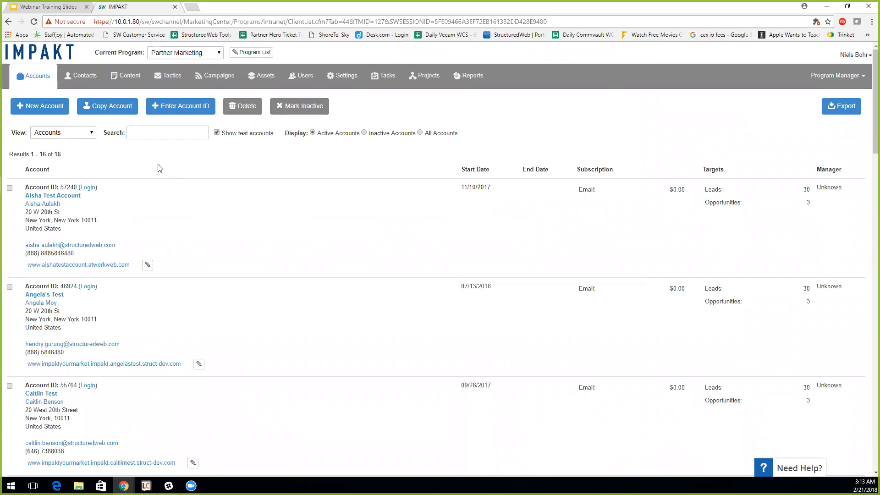
click(160, 133)
click(63, 9)
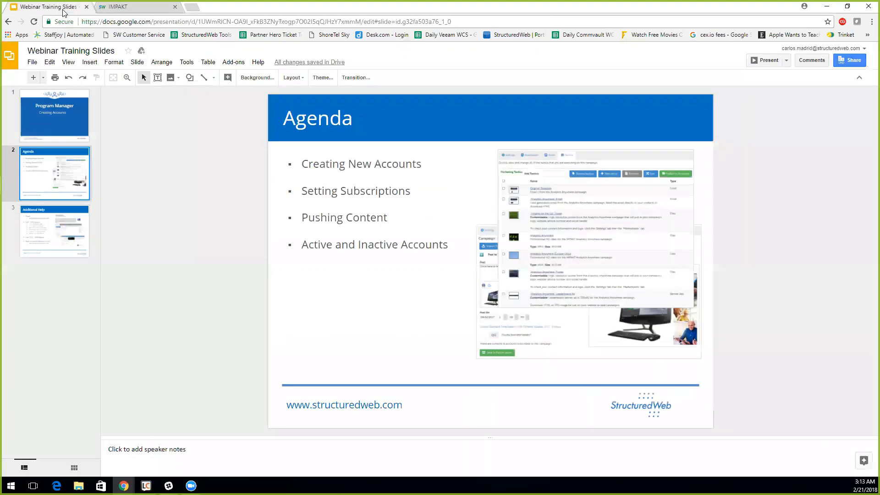
click(130, 9)
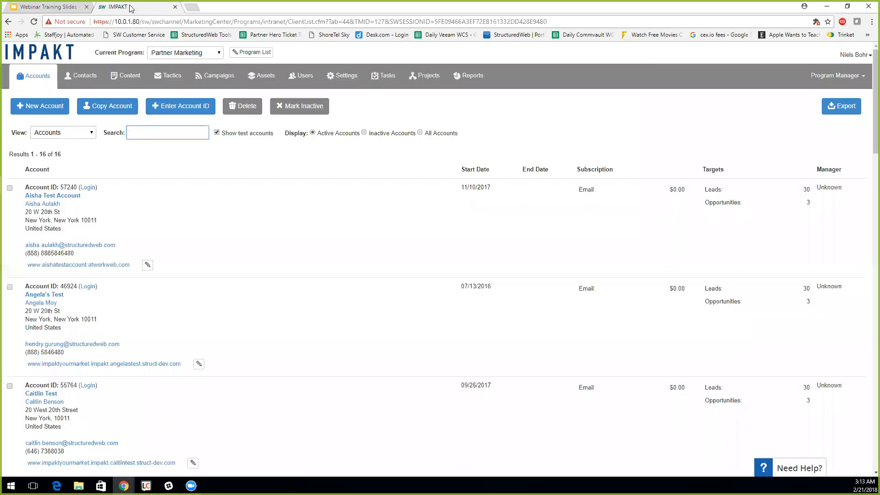
- Search the accounts for 'webinar' and open the Webinar Training Series record
text(webinar)
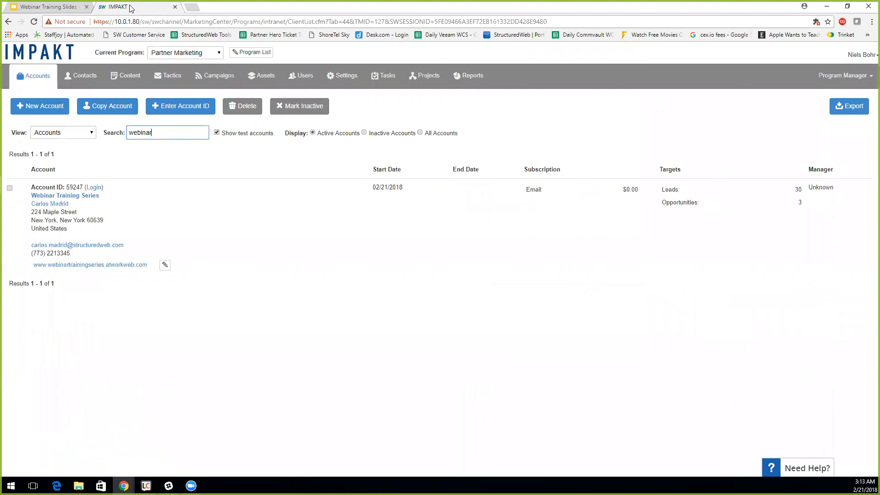
click(49, 197)
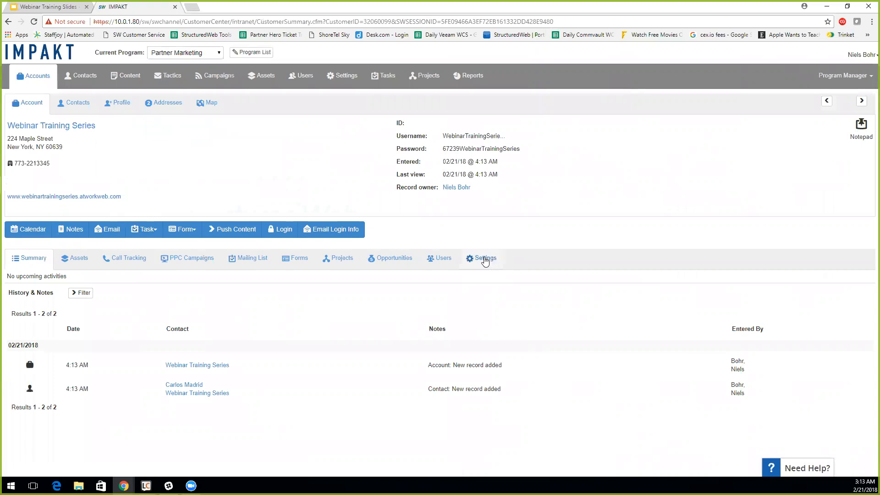
- In the account's Settings, answer Yes to 'Is this a test account?' and save with Update
click(485, 259)
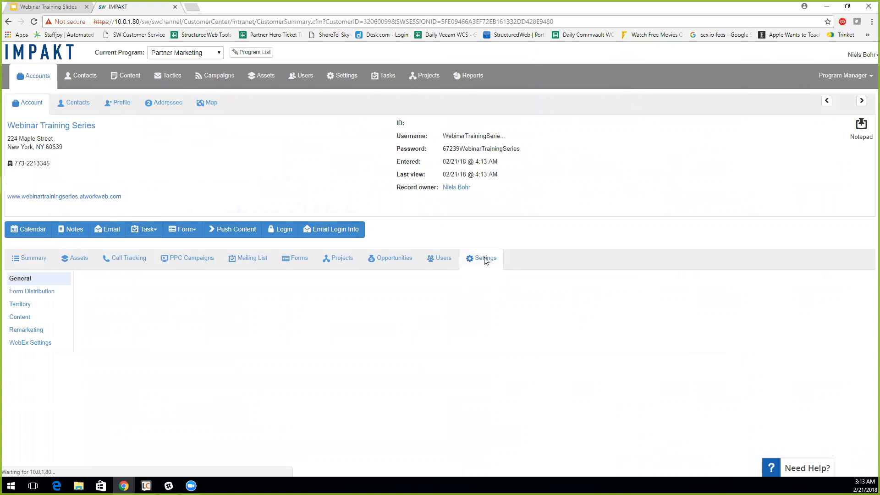
scroll(486, 261, down, 2)
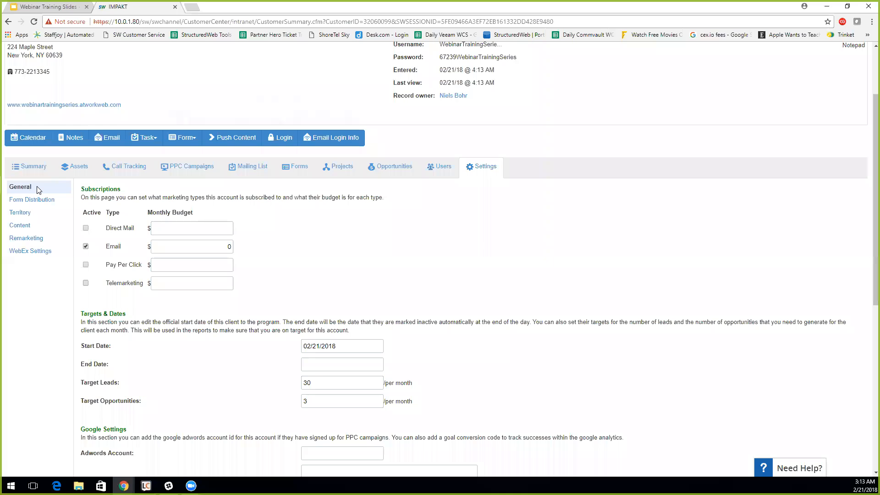
scroll(341, 234, down, 7)
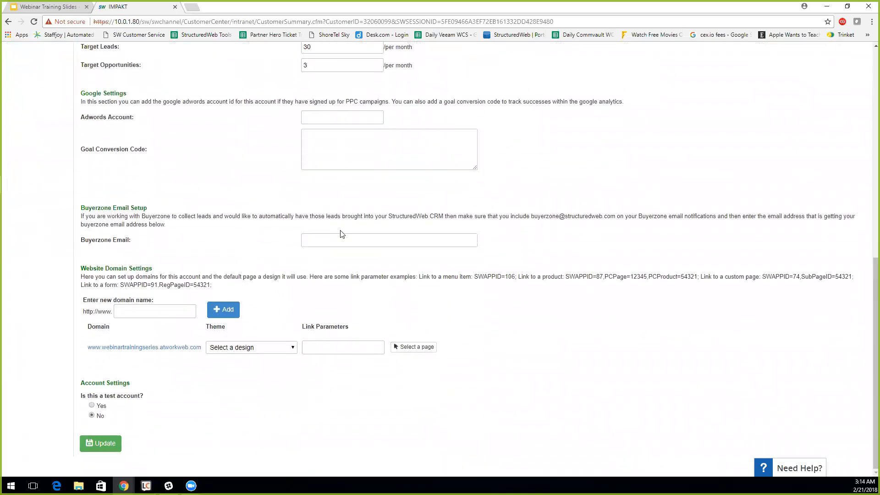
drag(83, 382, 132, 385)
drag(81, 397, 142, 399)
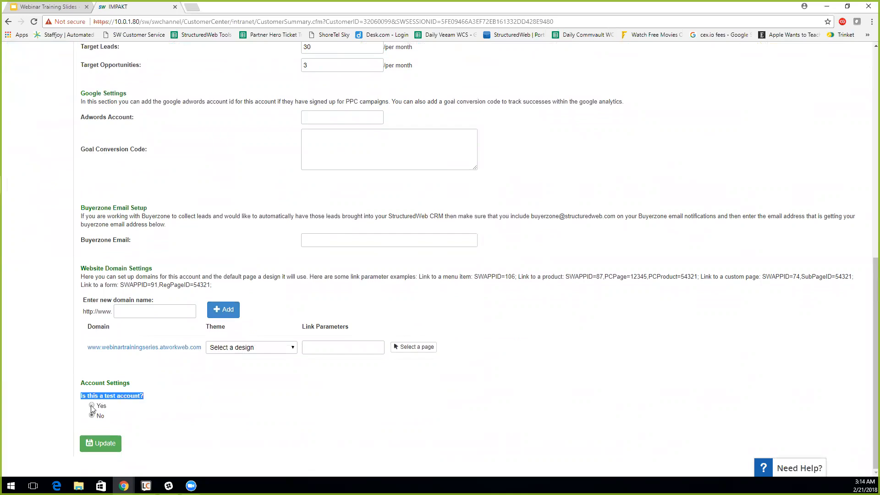
click(92, 406)
click(98, 444)
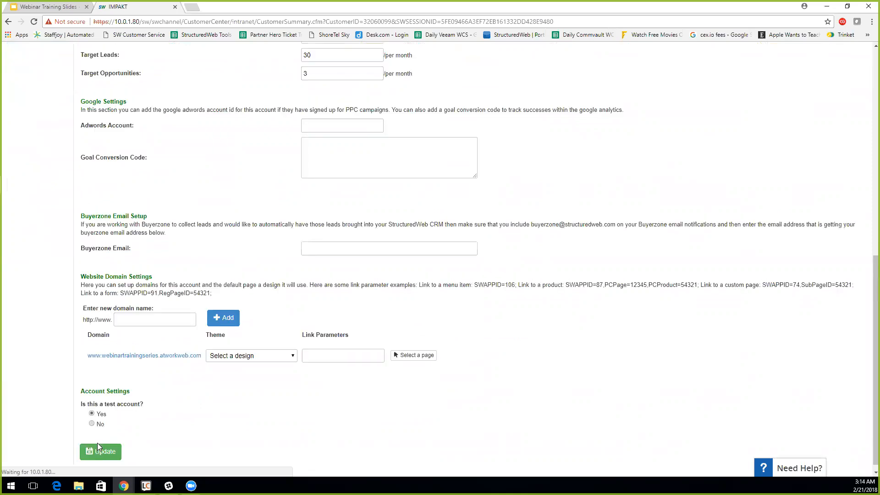
scroll(97, 442, up, 10)
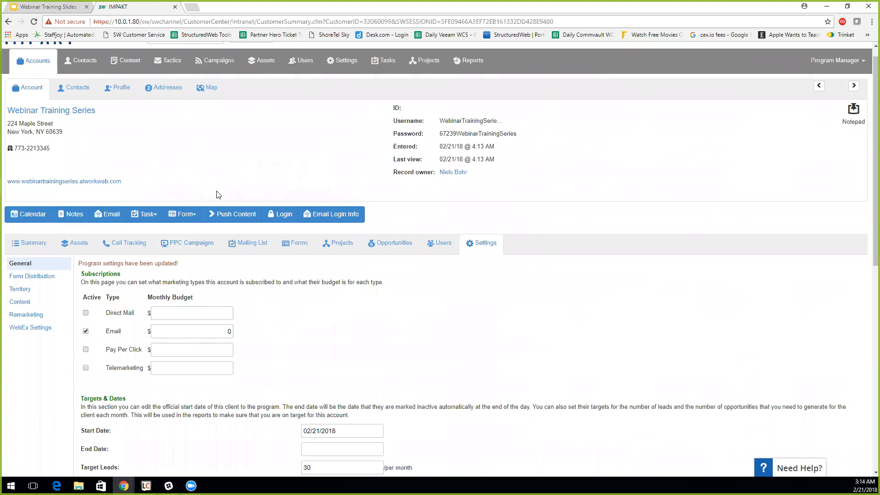
- Push content to Webinar Training Series, then switch to the Webinar Training Slides deck
click(224, 215)
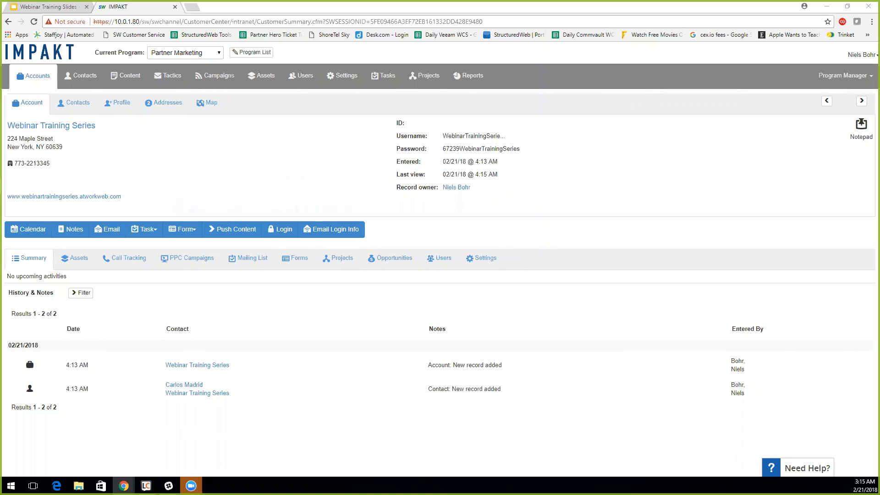
click(58, 6)
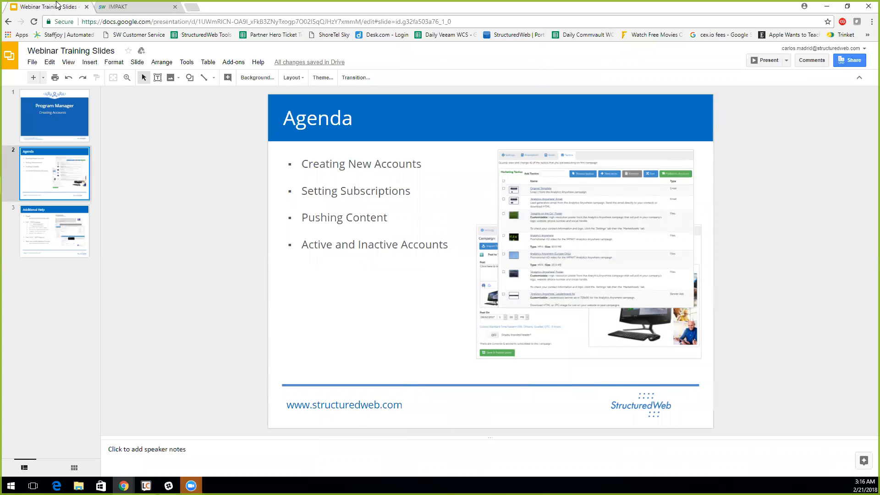
- Return to the Webinar Training Series account summary in the IMPAKT tab
click(122, 7)
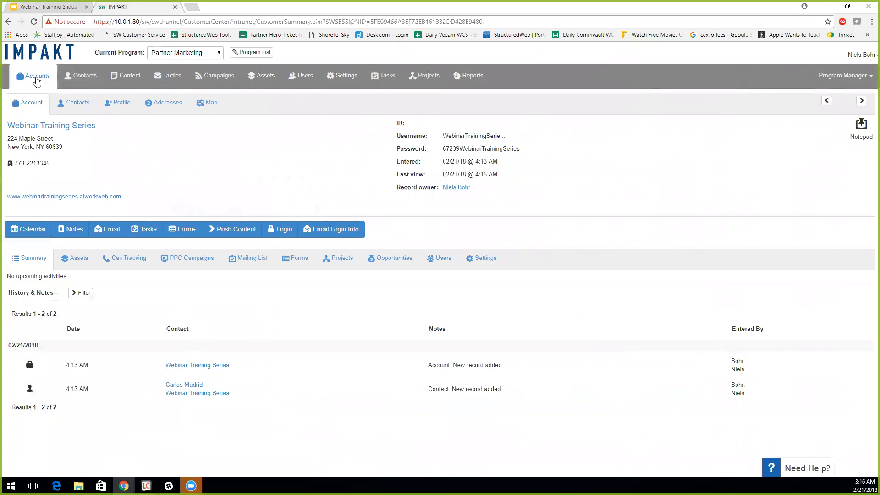
- Open the Accounts list and review its 17 active accounts, highlighting the Active Accounts option
click(36, 80)
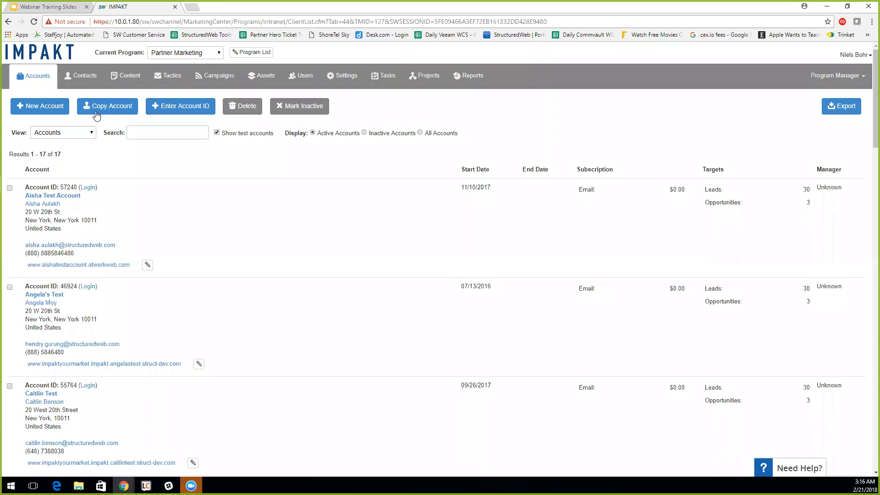
drag(308, 133, 360, 130)
click(305, 179)
scroll(283, 195, down, 4)
scroll(284, 195, up, 4)
scroll(283, 195, down, 10)
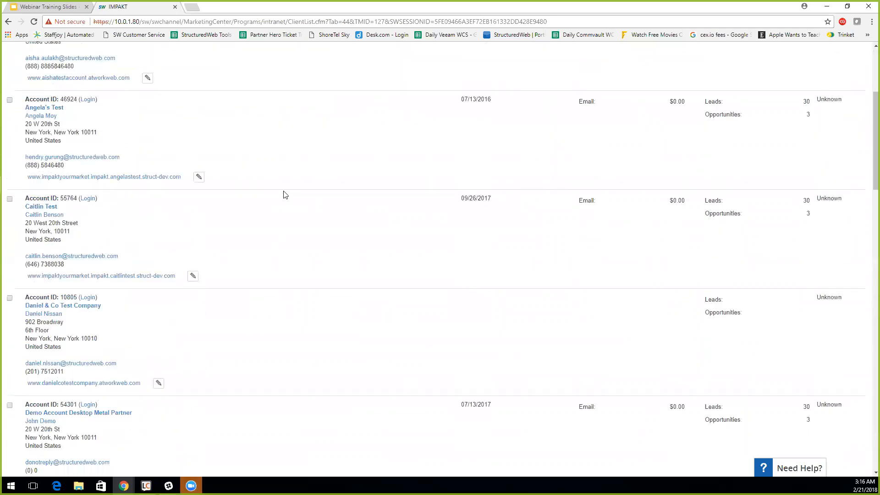
scroll(283, 194, up, 10)
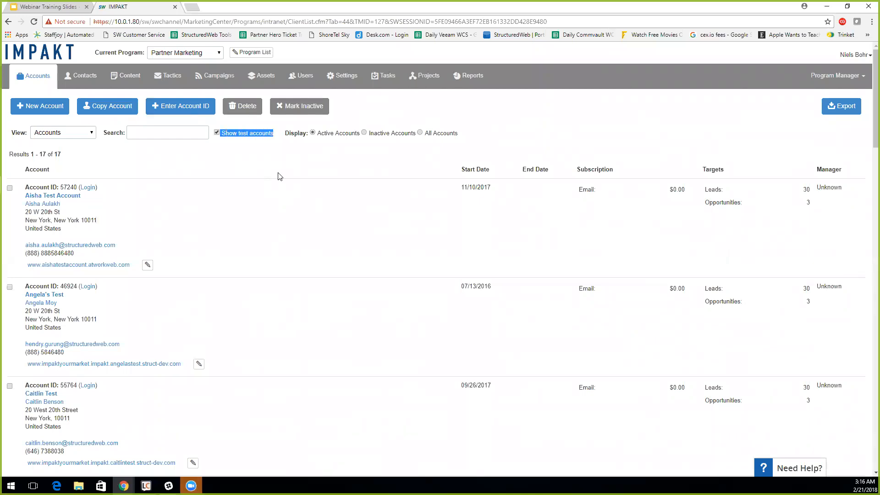
click(217, 132)
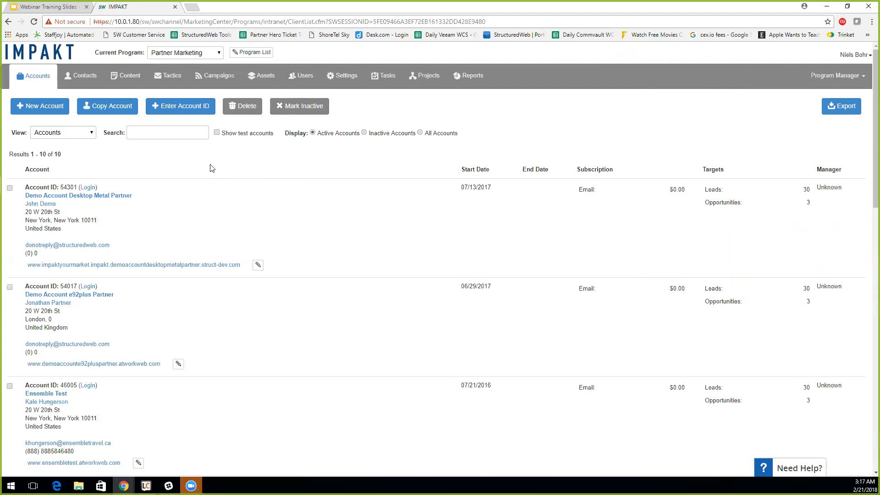
click(216, 133)
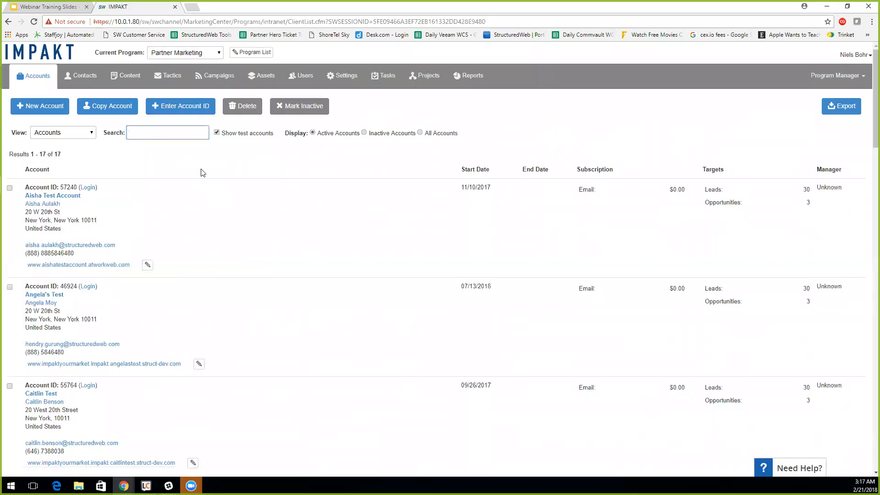
- Search the Accounts list for 'webinar' to show only the test account
text(webinar)
key(Return)
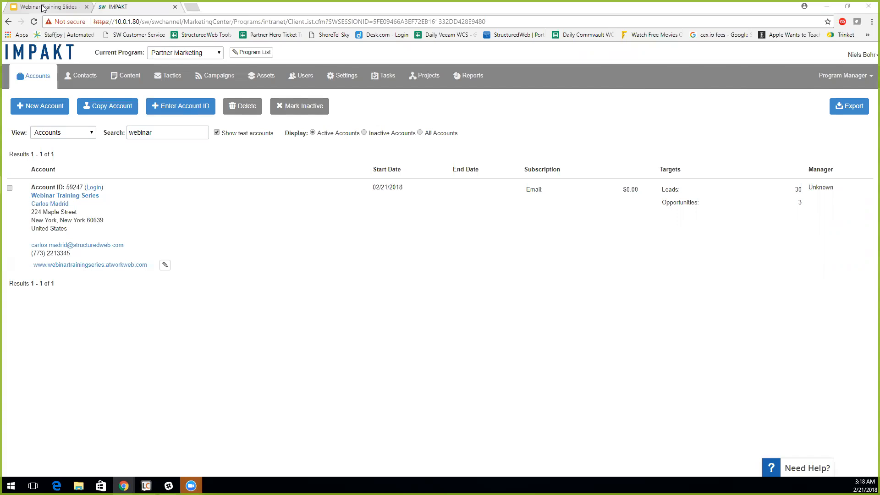
- Present the Webinar Training Slides full screen and advance to slide 3, Additional Help
click(44, 7)
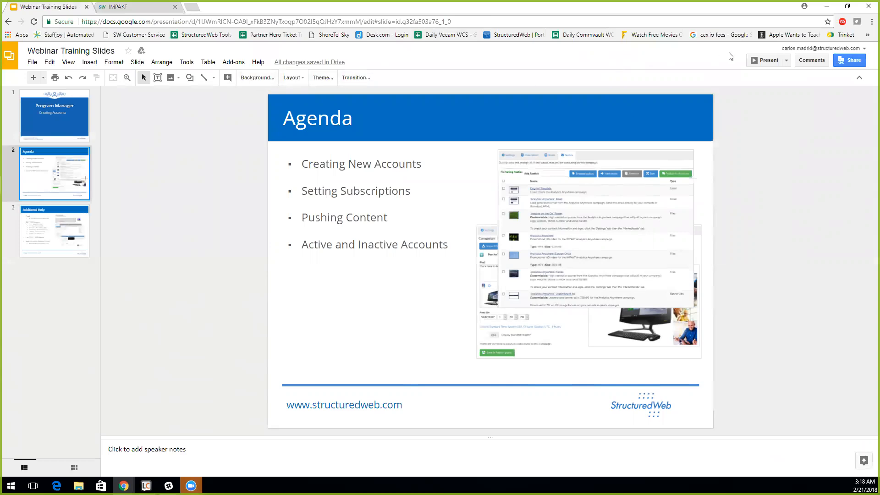
click(763, 60)
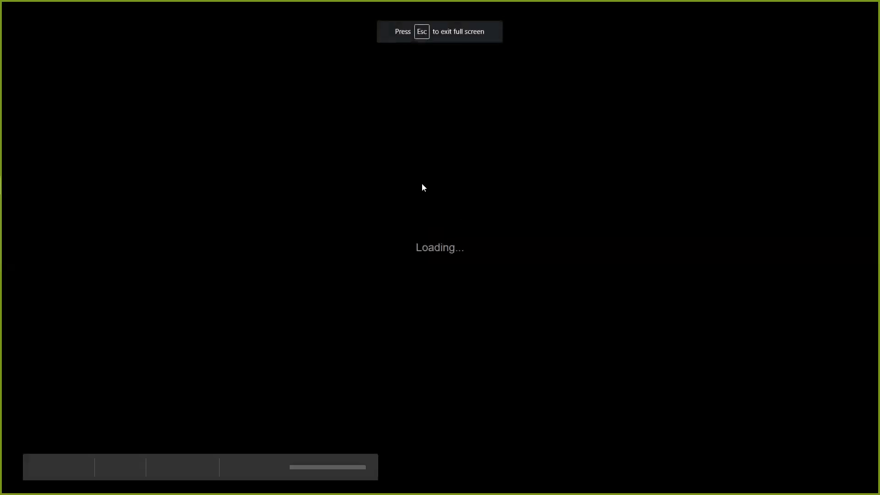
key(Right)
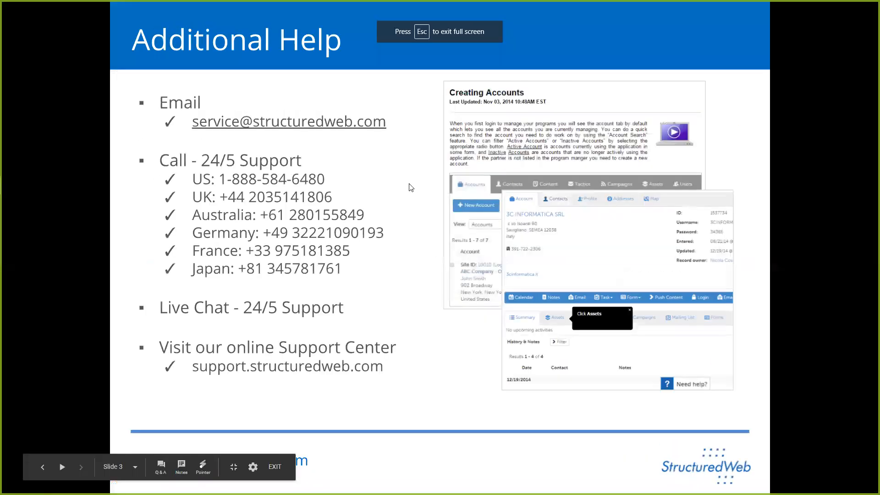